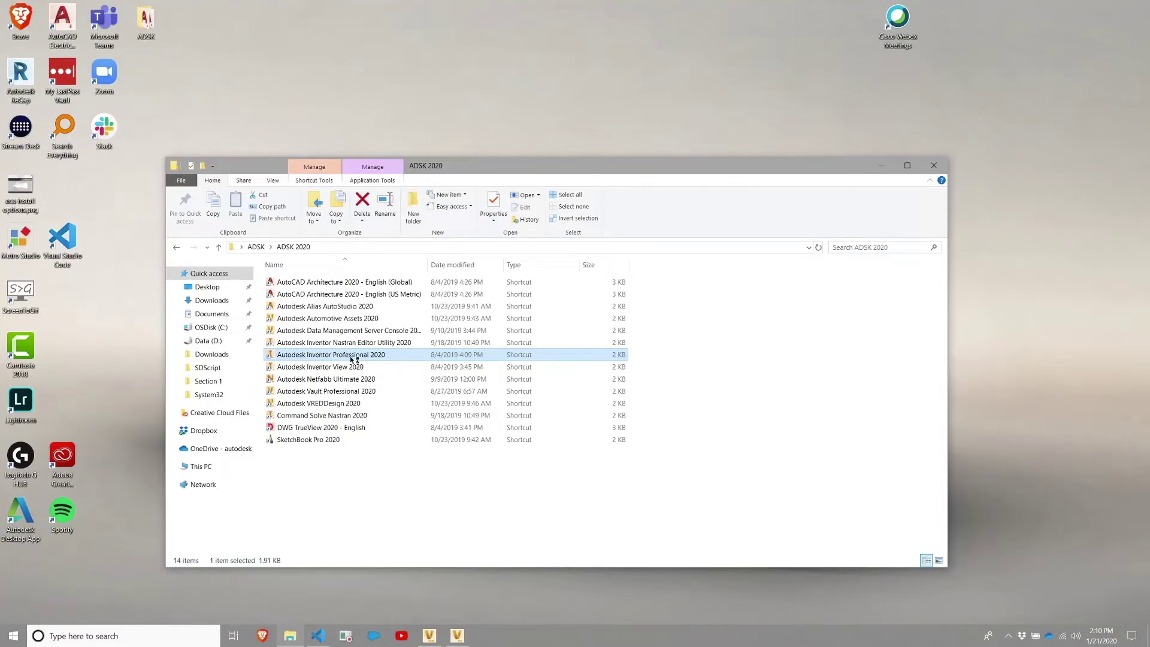
- Launch Autodesk Inventor Professional 2020 from its desktop shortcut
double_click(352, 358)
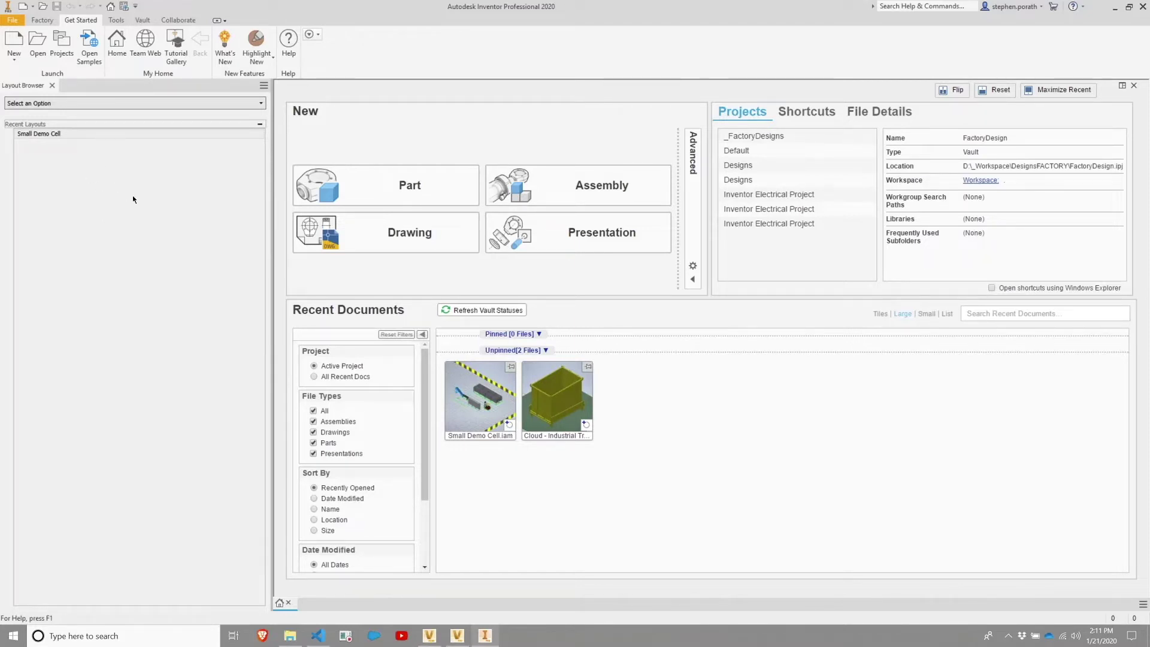
- Show the Factory tab's Create Asset options
left_click(42, 20)
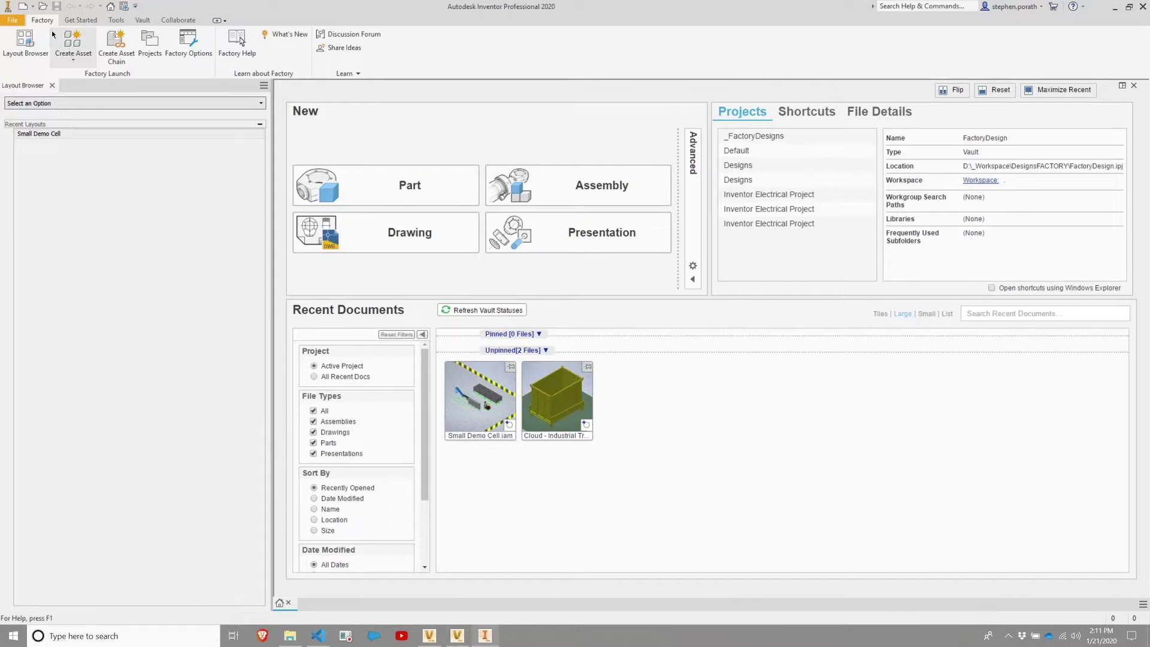
left_click(73, 63)
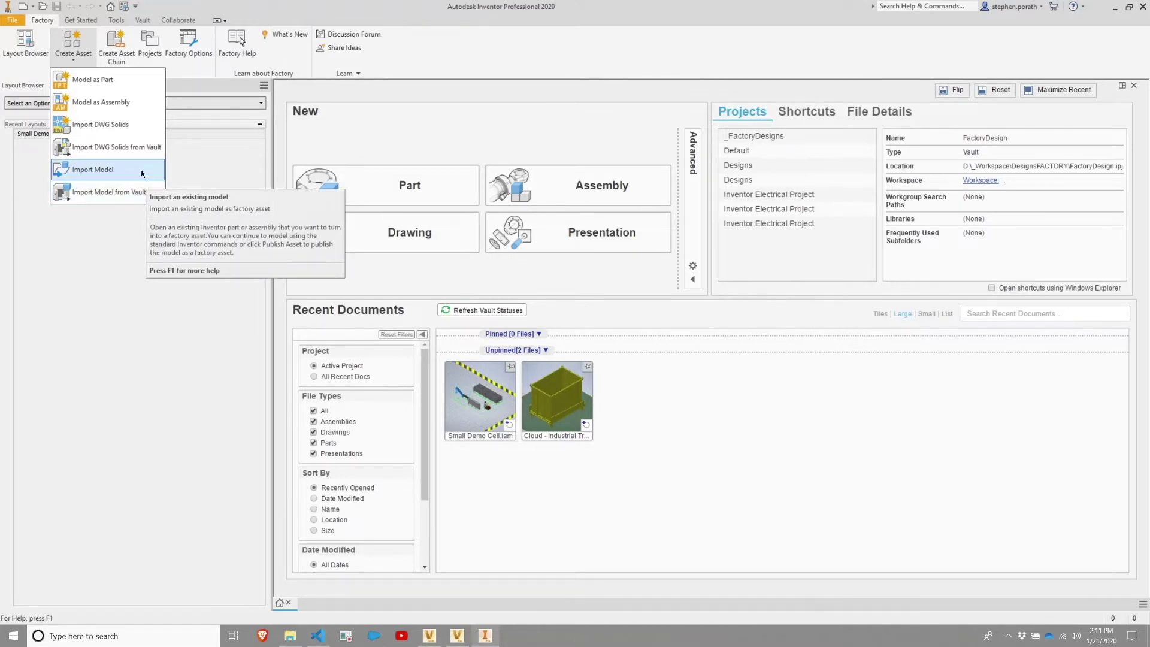
- Import Bench.ipt from _Demo Files using Create Asset > Import Model
left_click(142, 174)
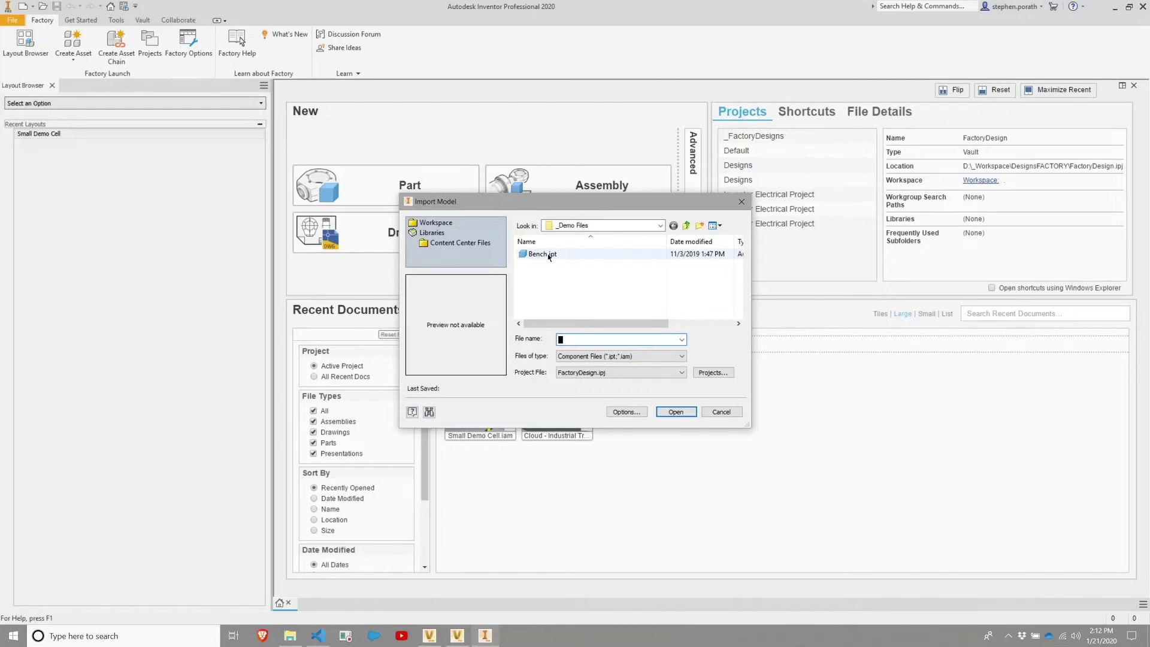
left_click(548, 257)
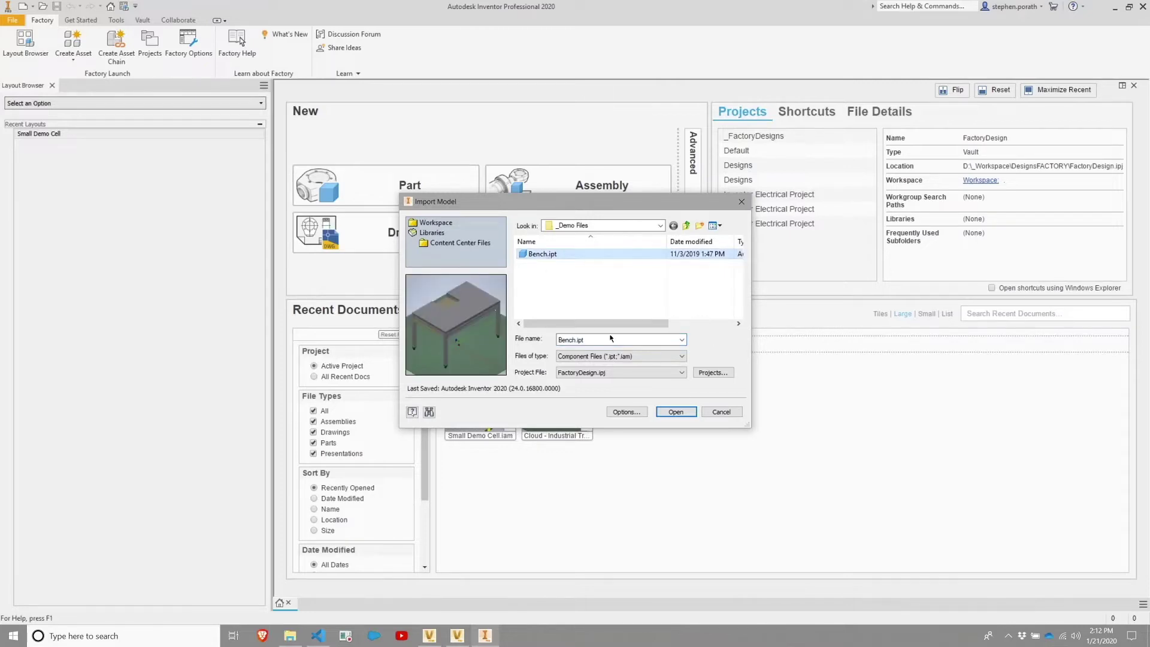
left_click(675, 412)
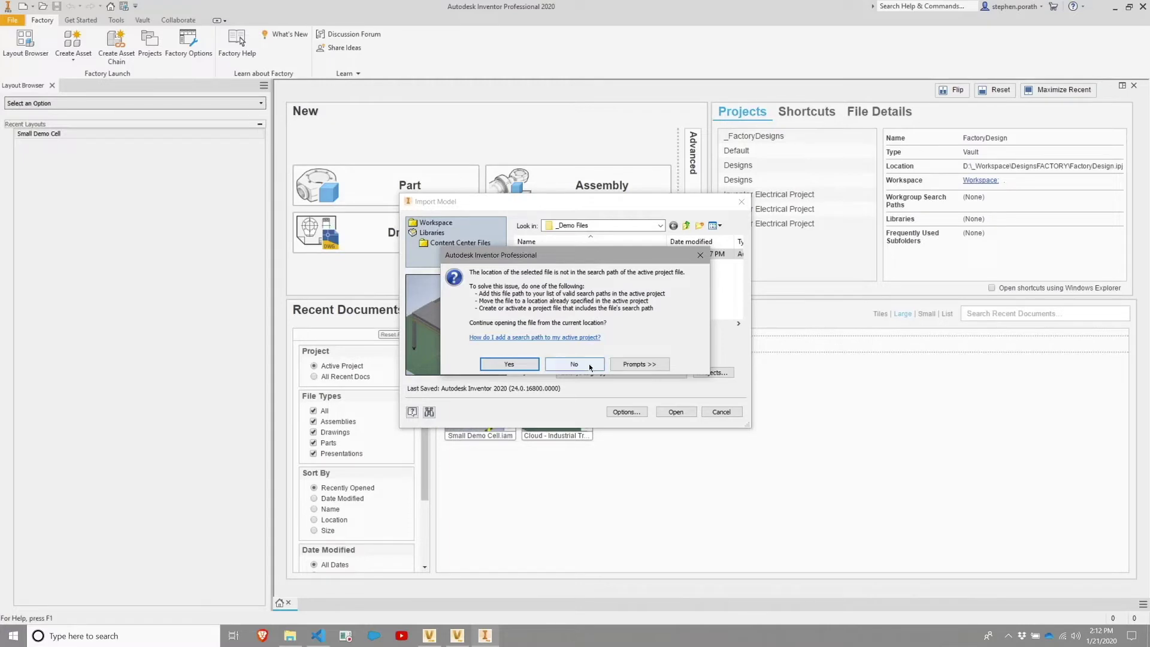
- Decline opening Bench.ipt from outside the search paths and close the Import Model dialog
left_click(590, 364)
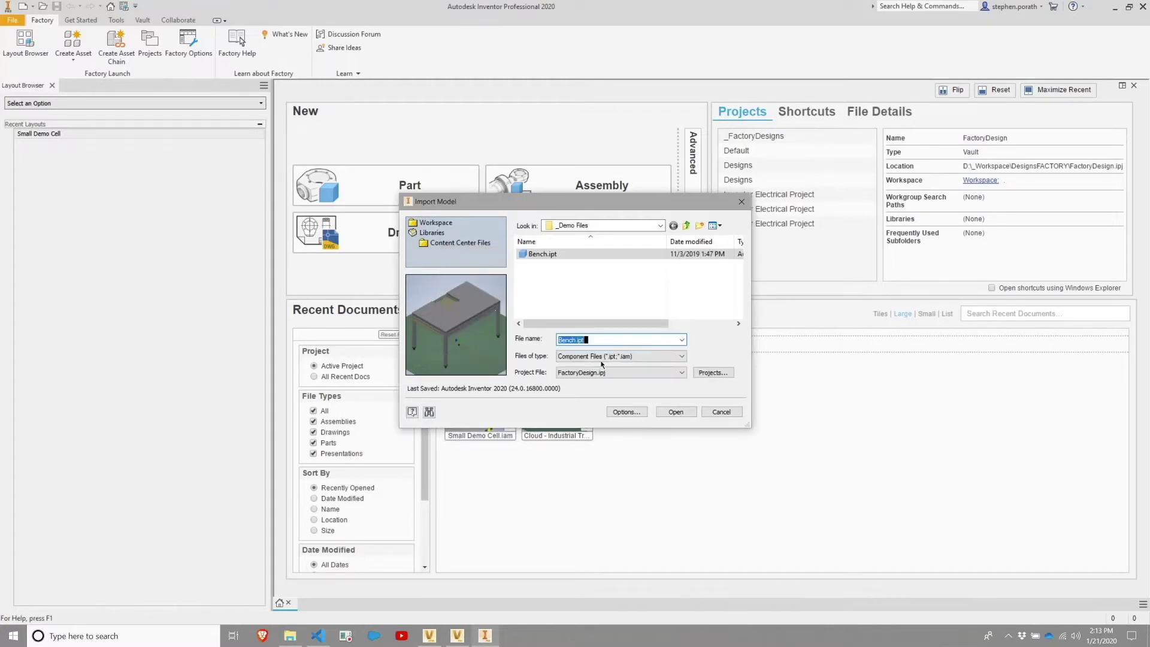
left_click(741, 202)
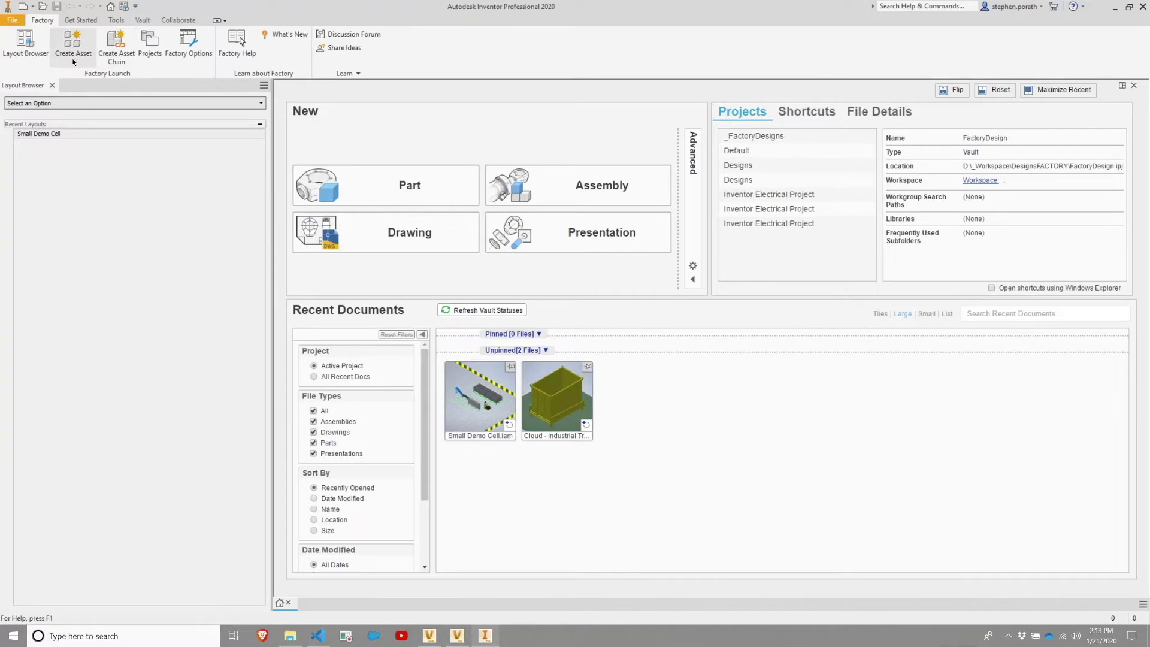
left_click(73, 60)
- Import Bench.ipt as an asset, accepting its location outside the project search paths
left_click(118, 174)
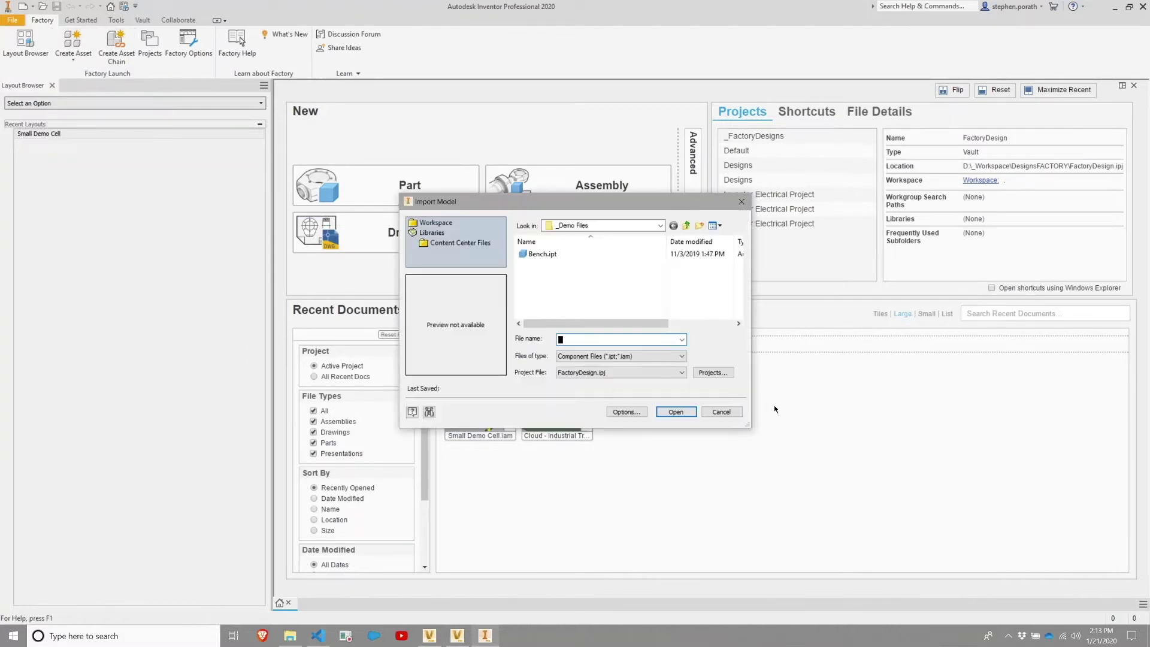
left_click(572, 254)
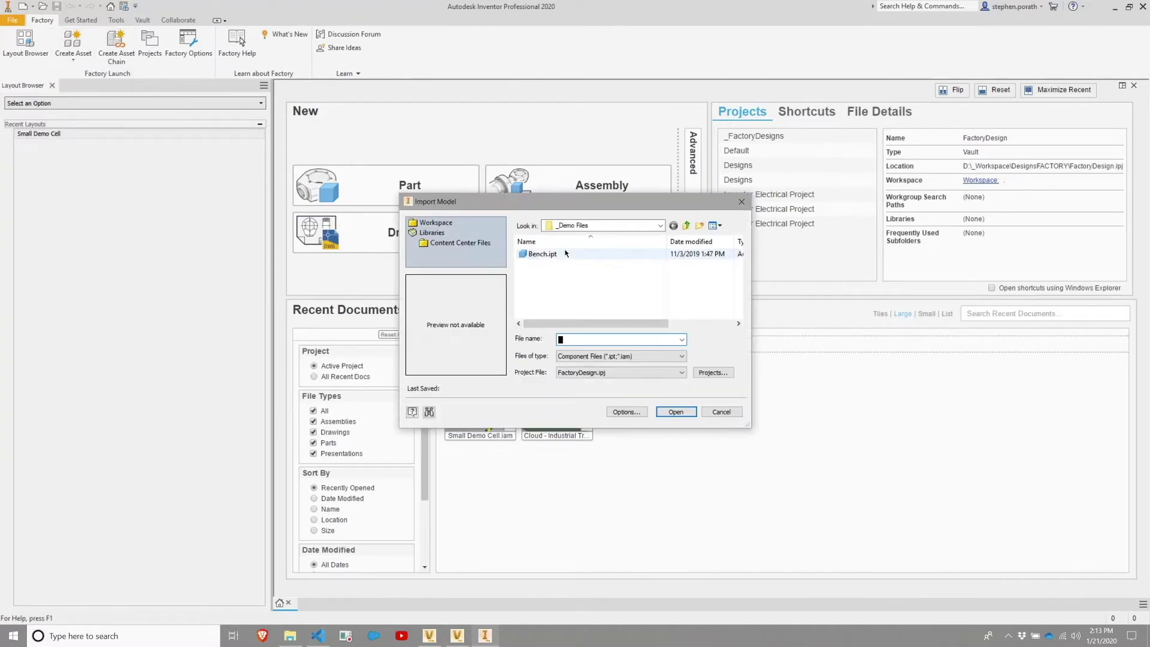
left_click(676, 412)
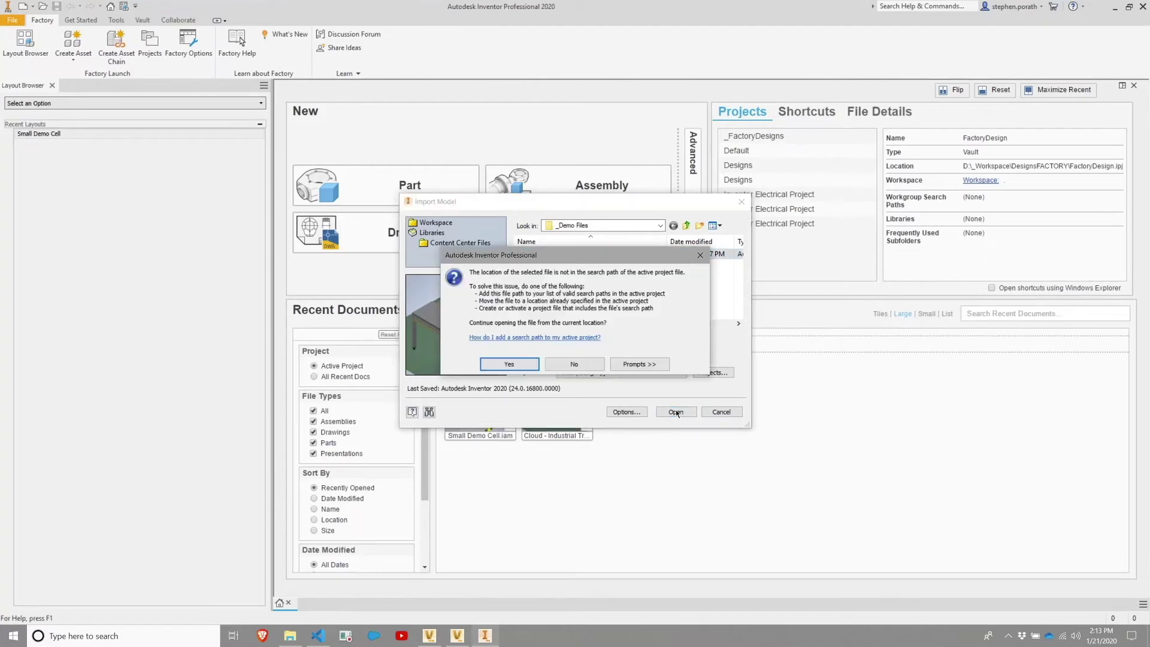
left_click(509, 364)
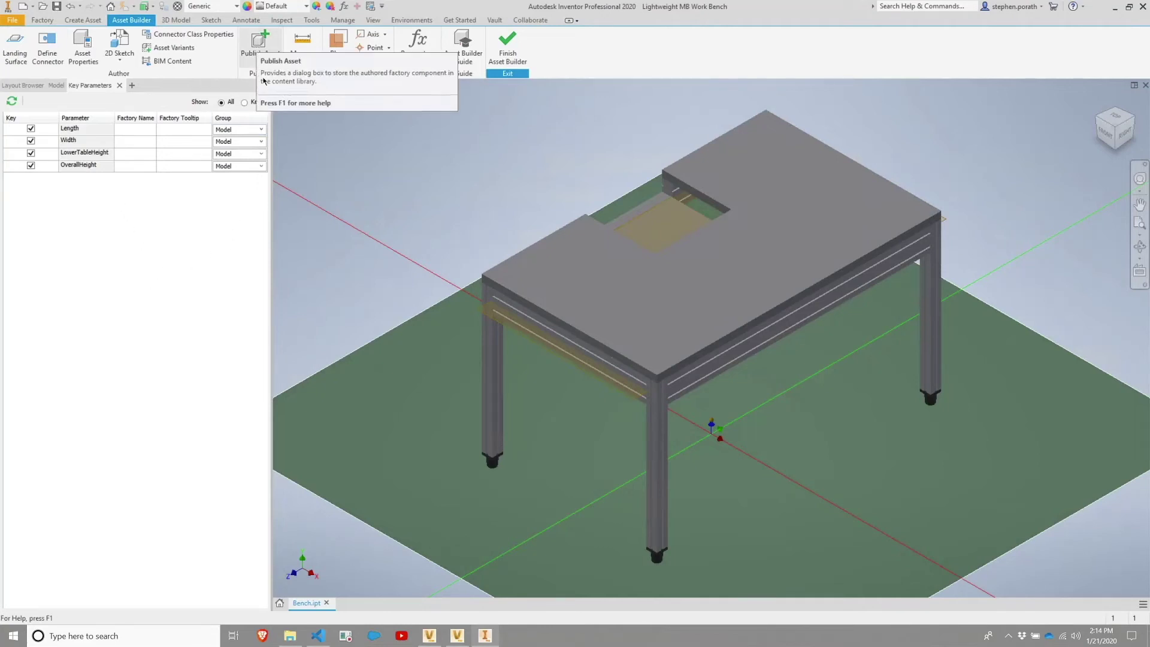
- Save the bench, start Publish Asset, and log in to the Factory vault
left_click(260, 47)
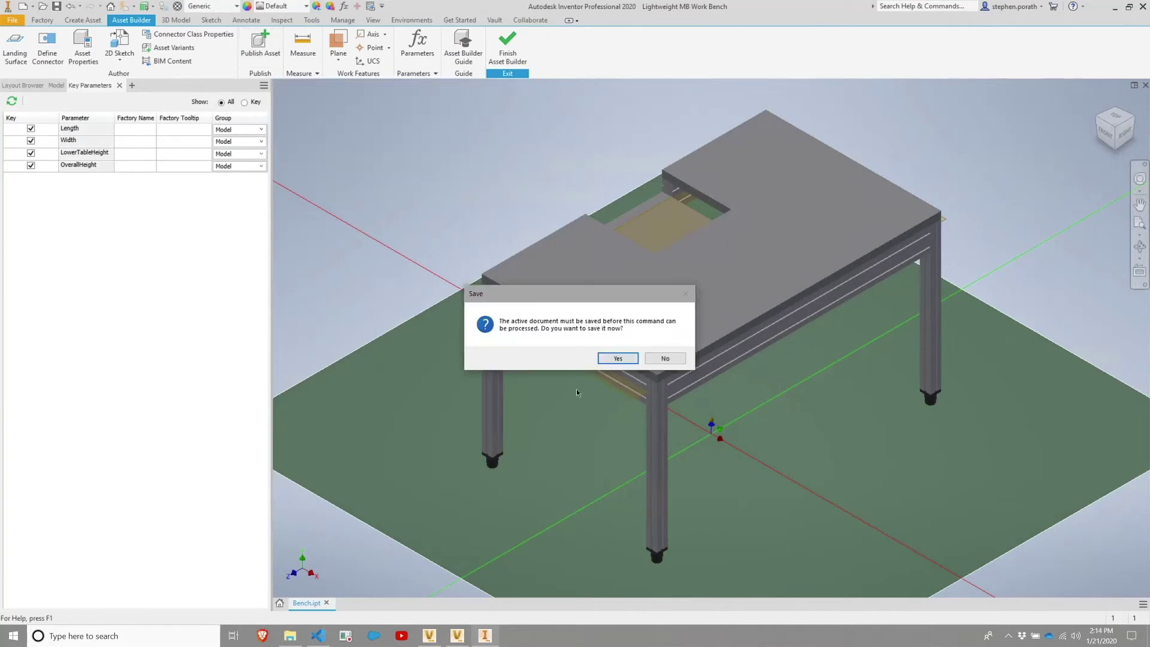
left_click(631, 362)
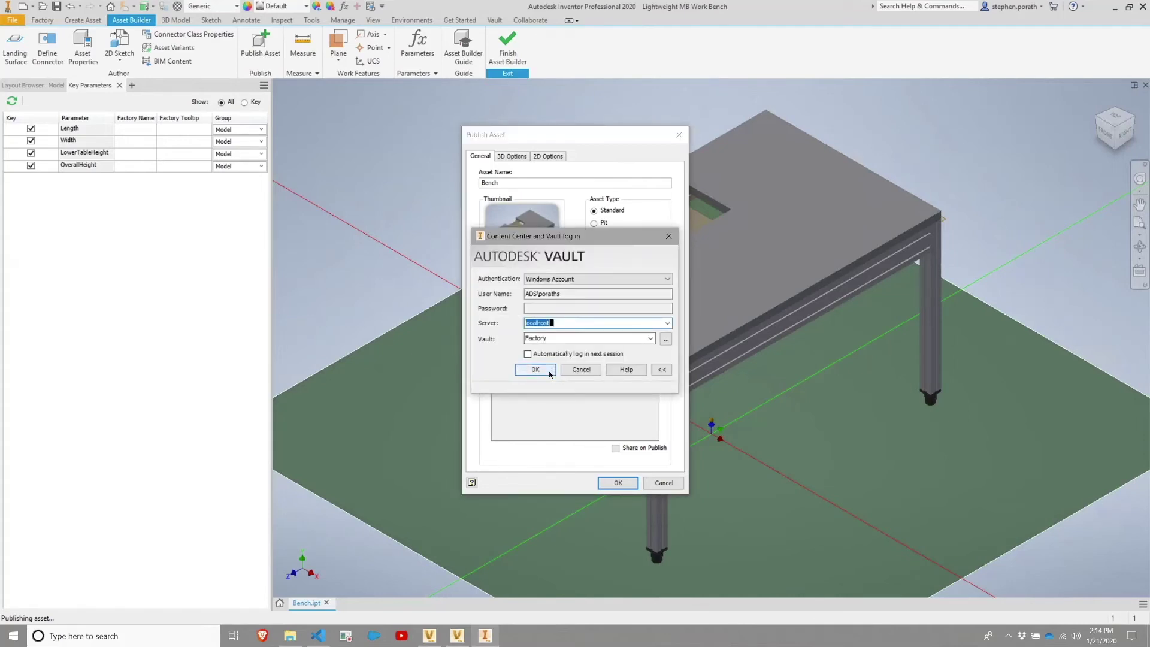
left_click(549, 372)
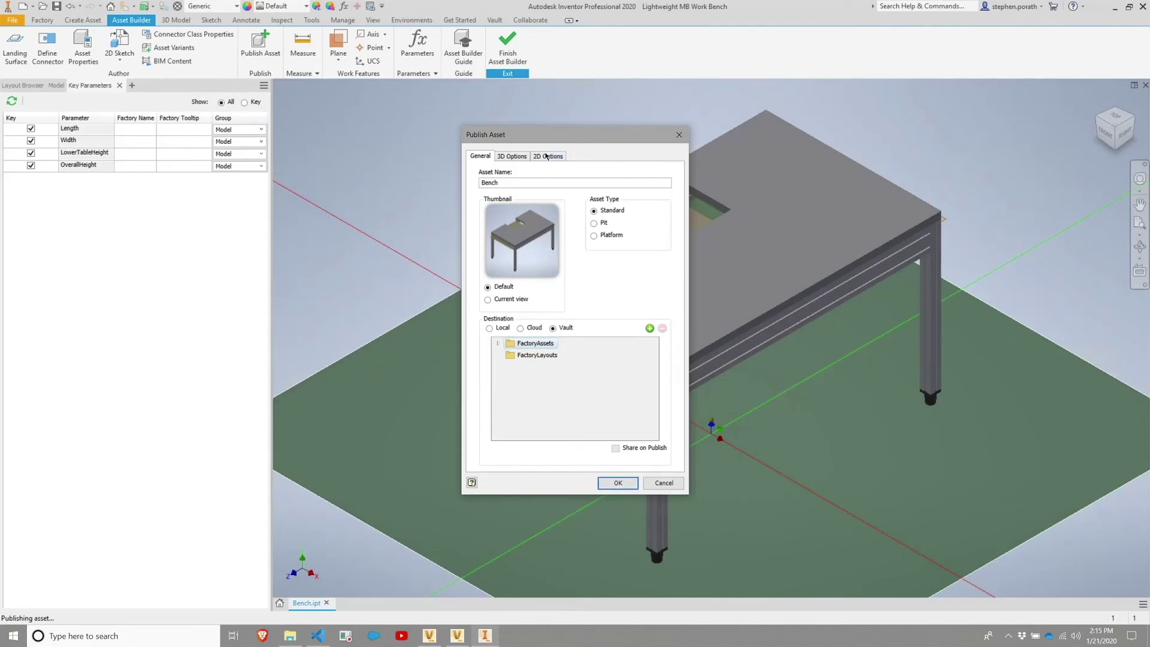
- Review the 3D and 2D options with simplification left off, then publish Bench to Vault
left_click(510, 158)
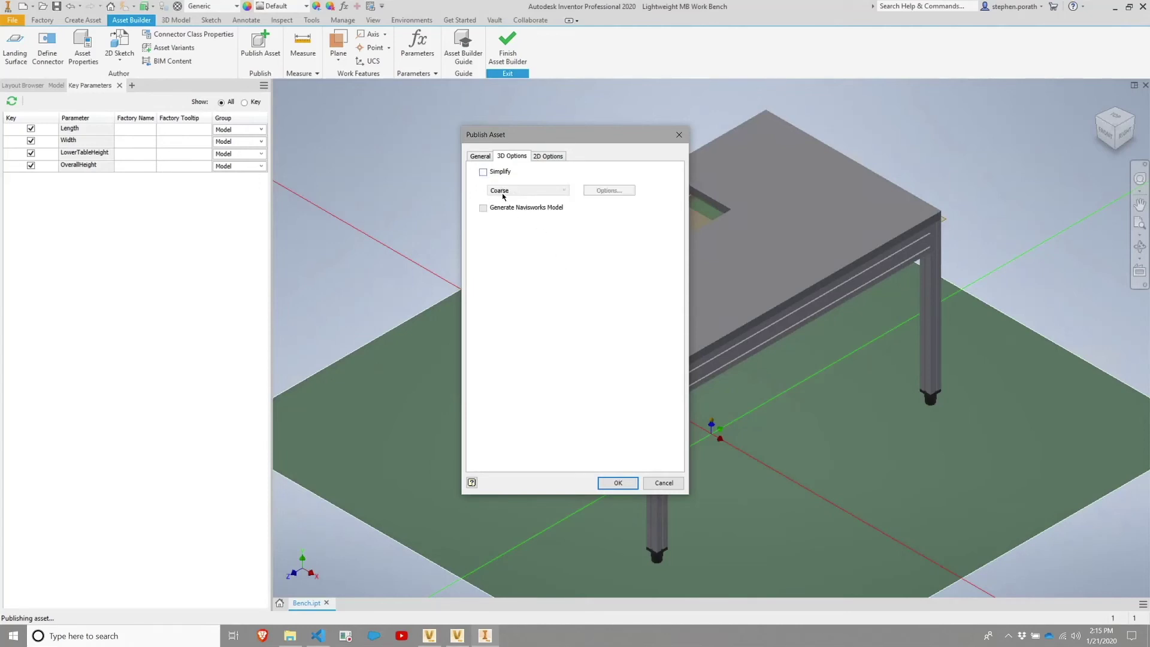
left_click(483, 172)
left_click(506, 190)
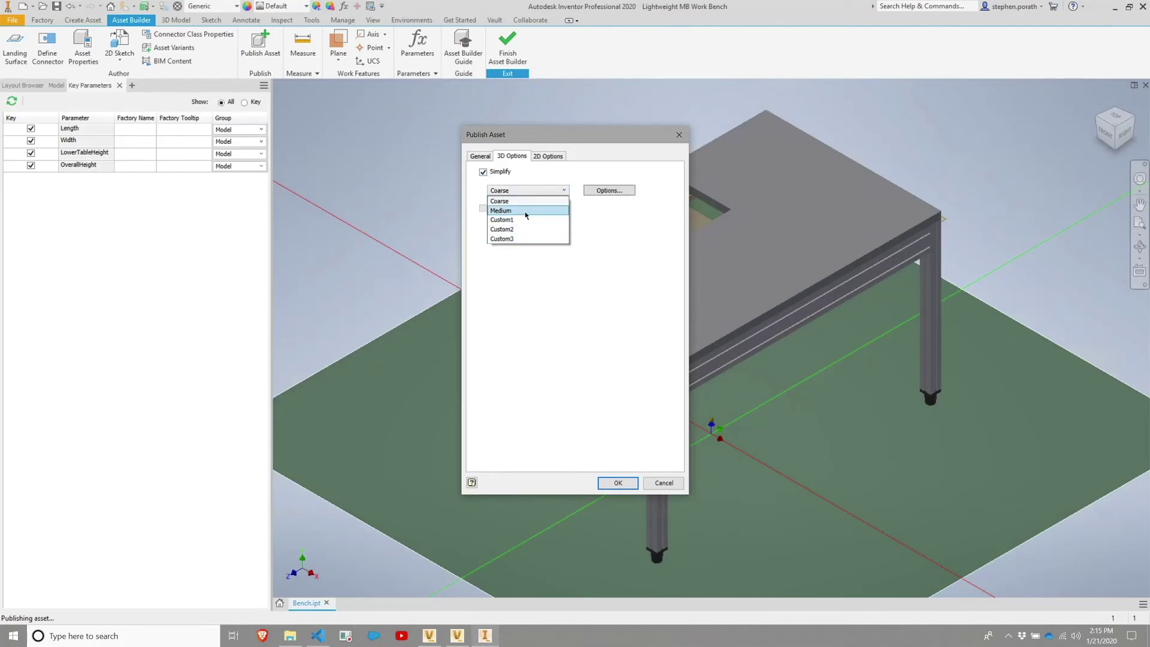
left_click(545, 279)
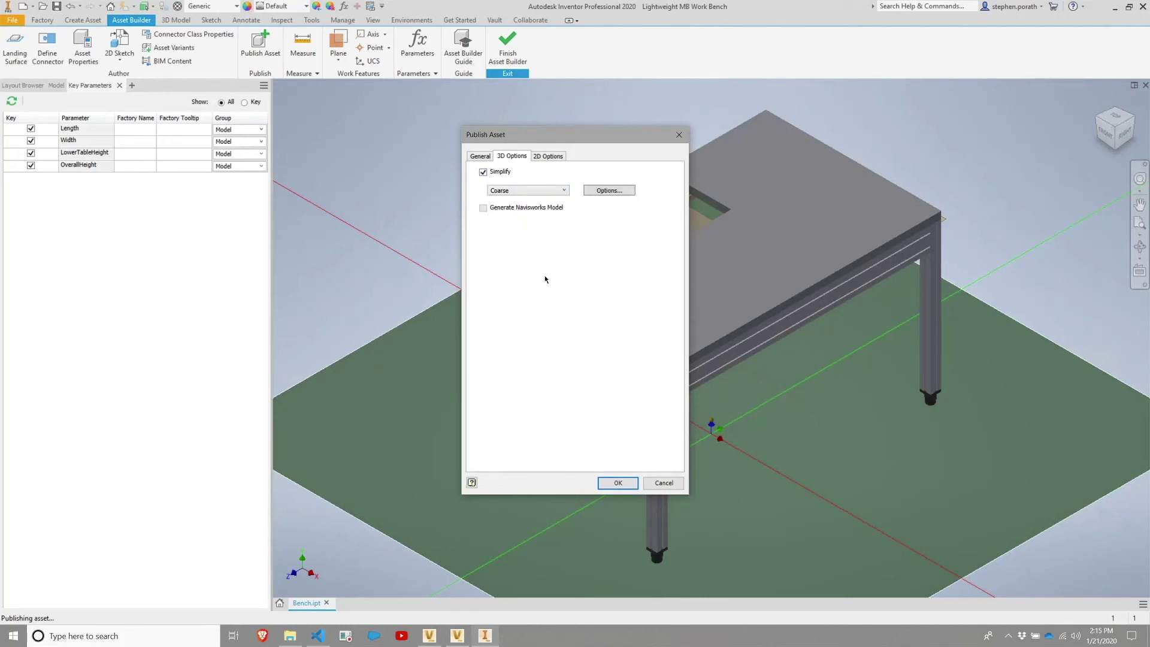
left_click(503, 174)
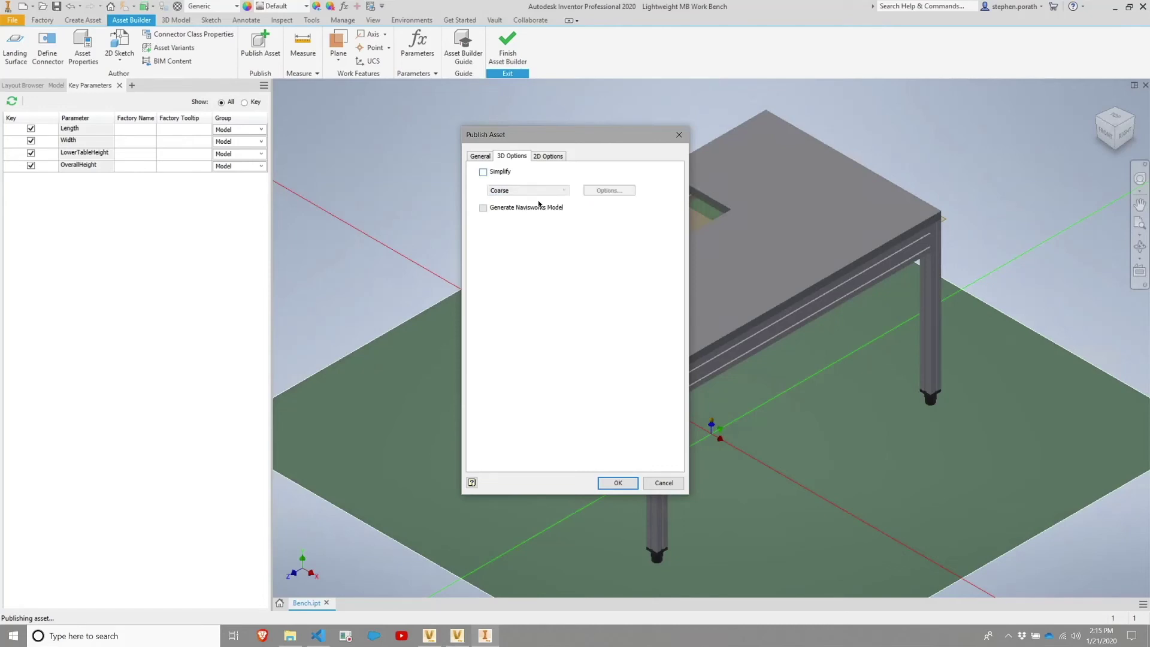
left_click(543, 157)
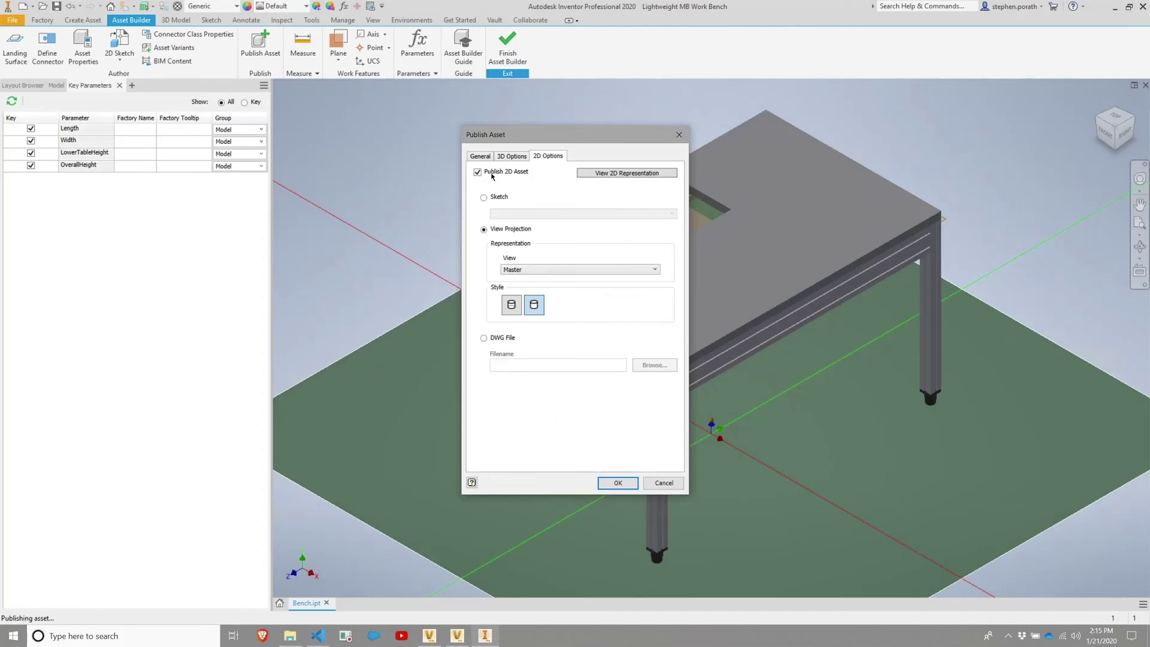
left_click(480, 156)
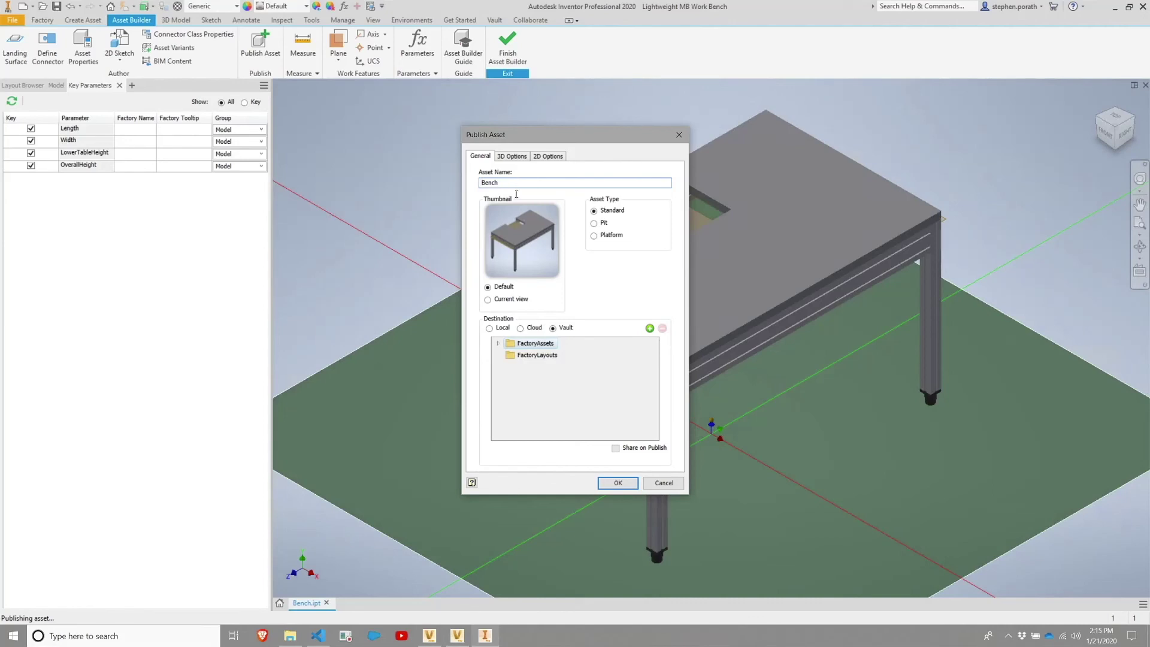
left_click(619, 484)
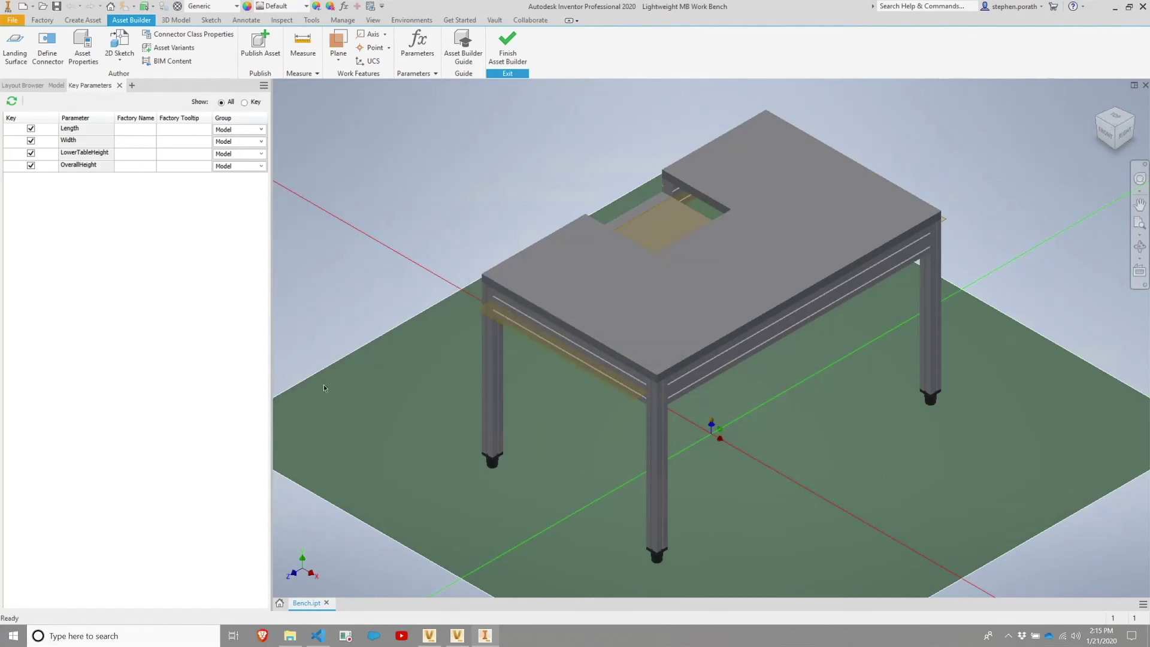
mouse_move(457, 644)
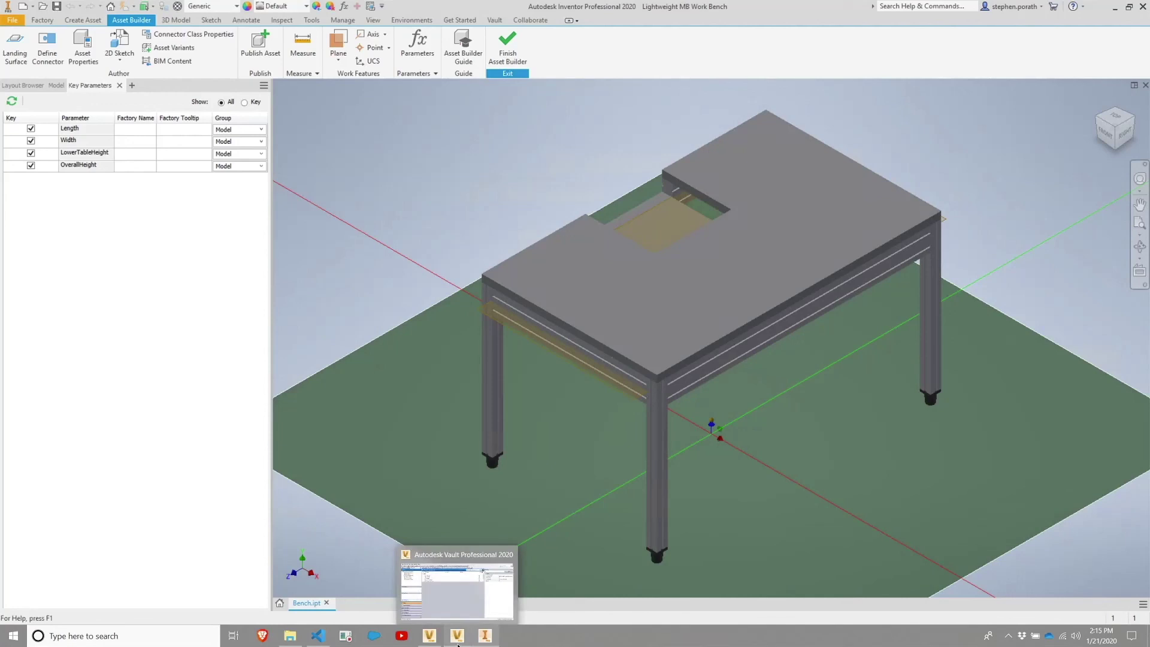
- Search Vault's Factory Assets for 'bench' and open the published Bench asset
left_click(458, 644)
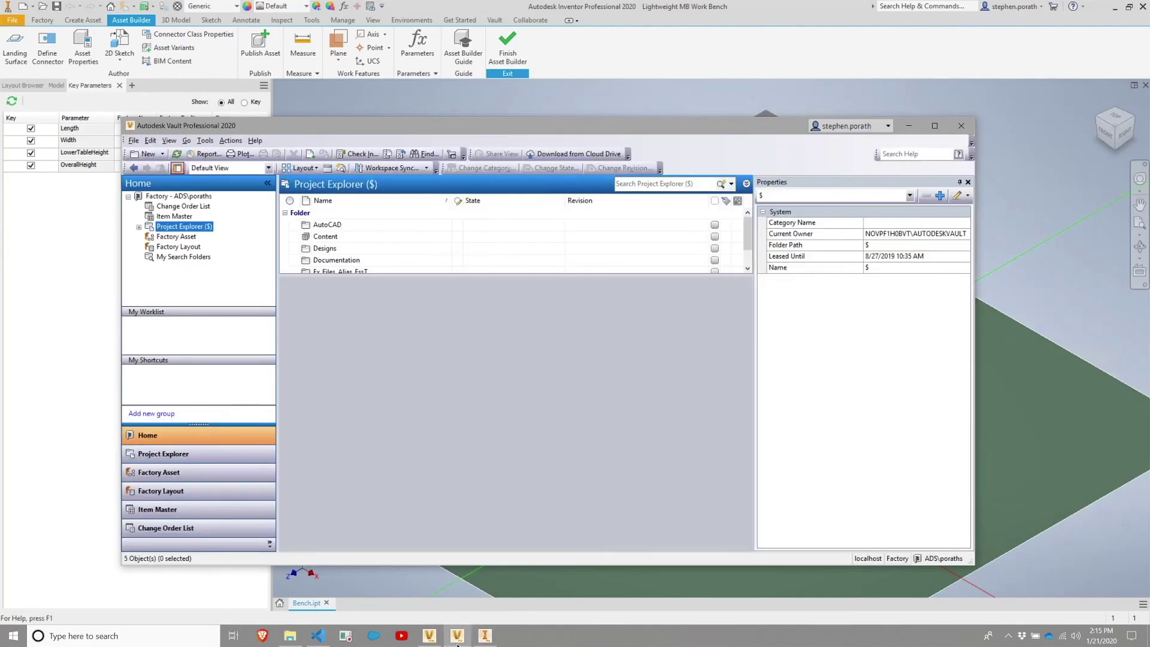
left_click(171, 237)
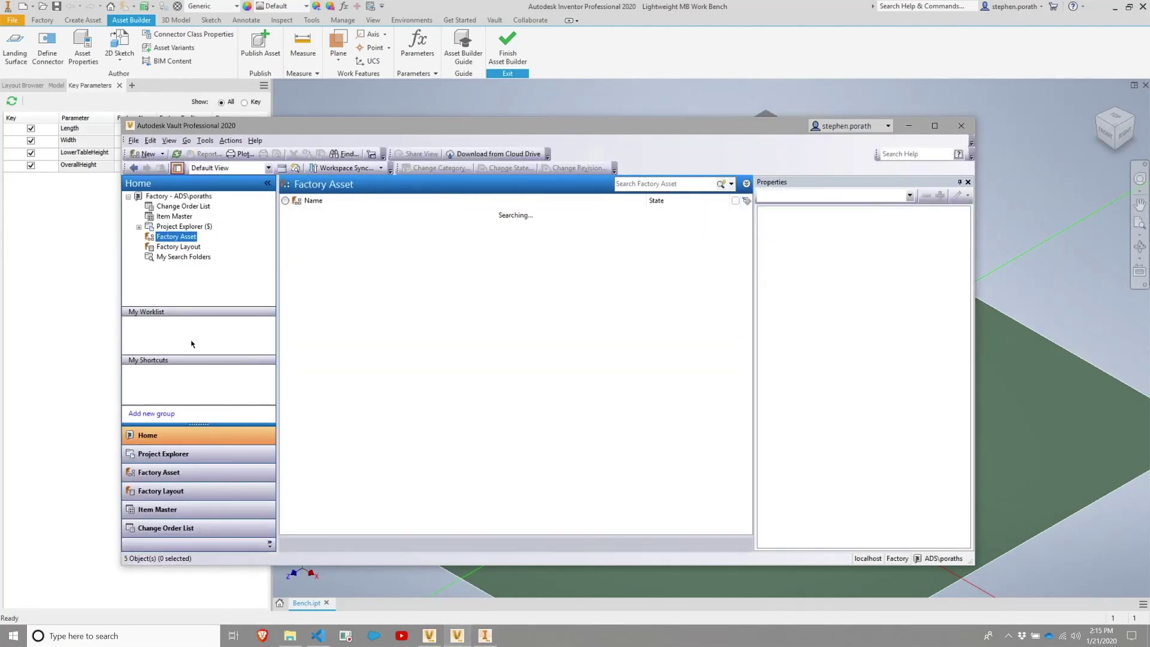
left_click(623, 185)
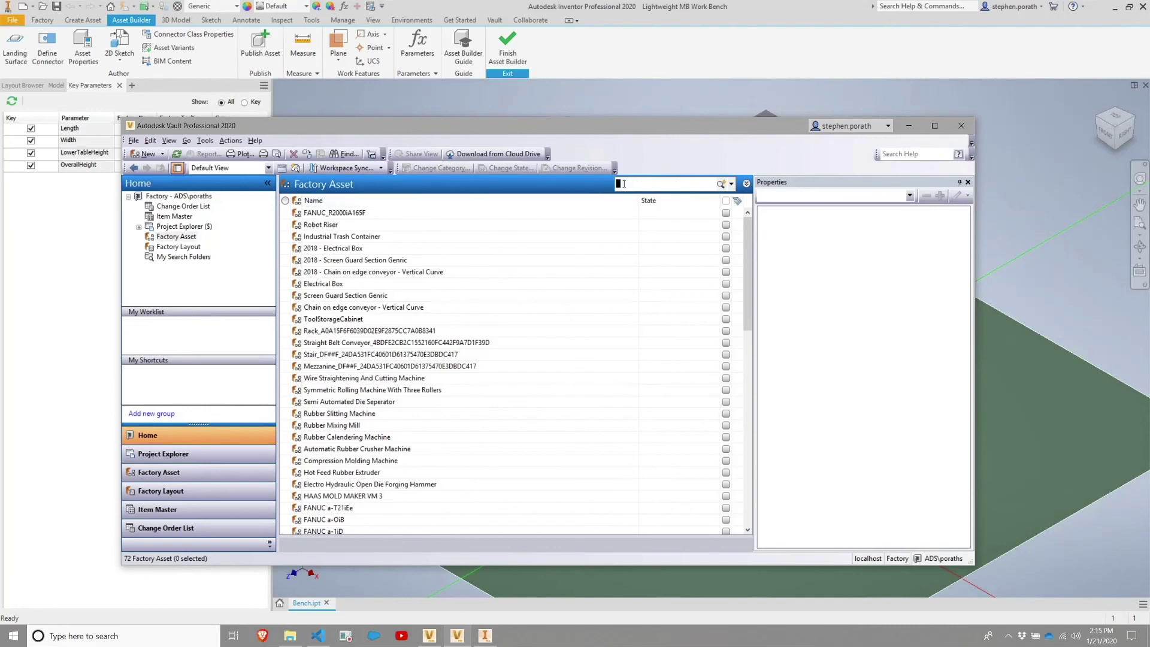
type("bench")
key("Return")
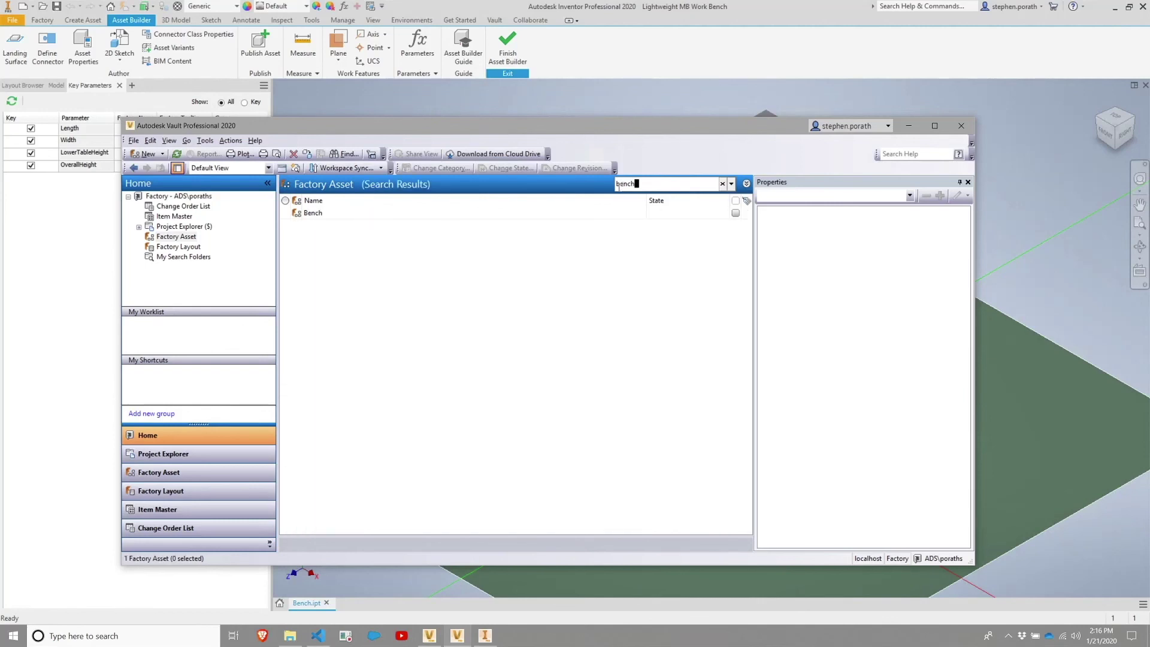
left_click(443, 213)
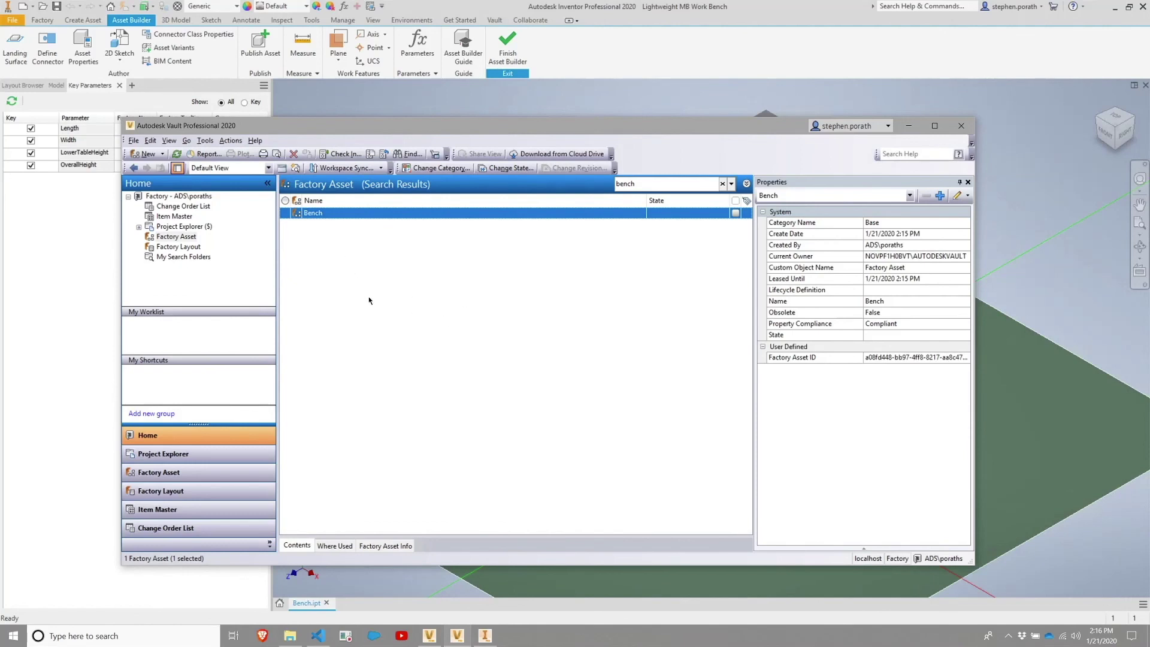
double_click(333, 215)
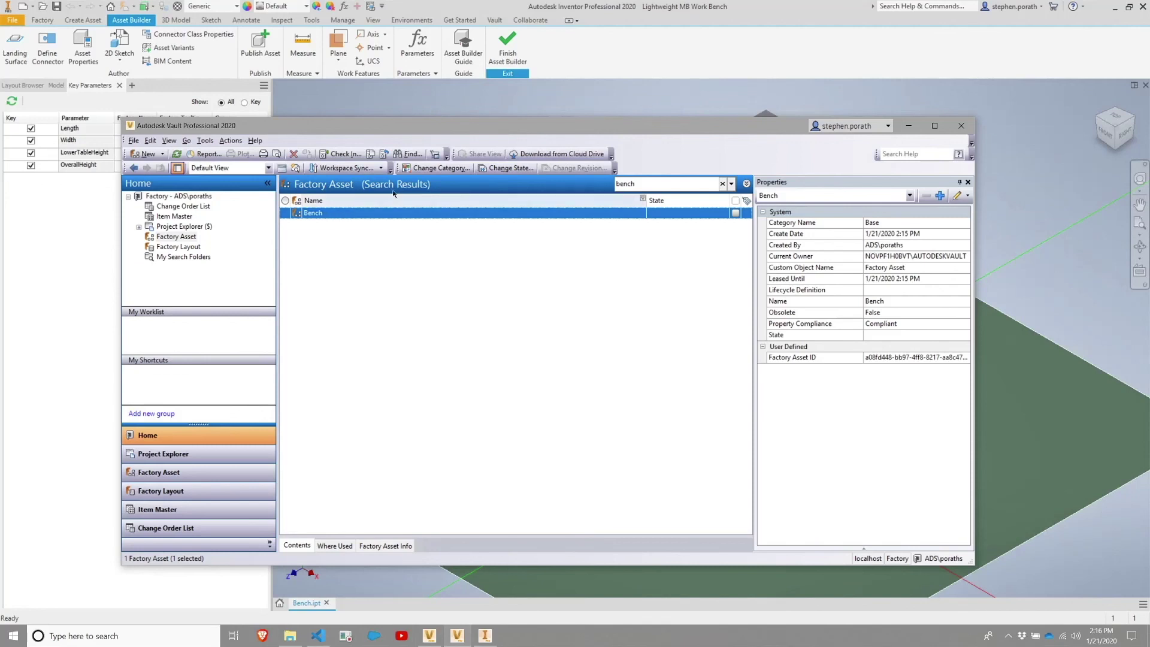